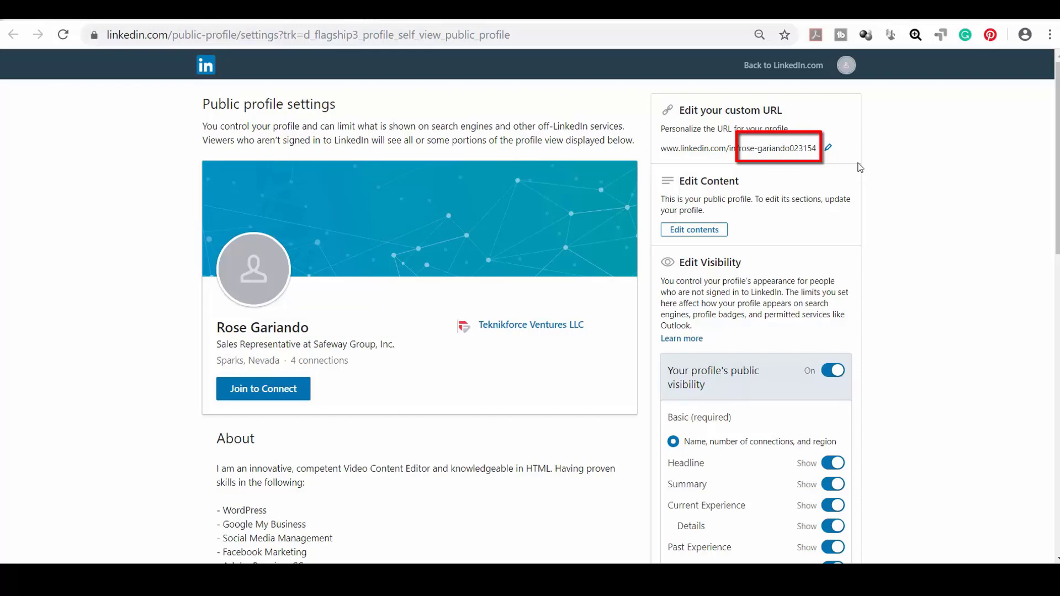
- Shorten the custom profile URL to the joined first and last name, removing the trailing digits and the hyphen, and save it
{"action": "left_click", "coordinate": [829, 148]}
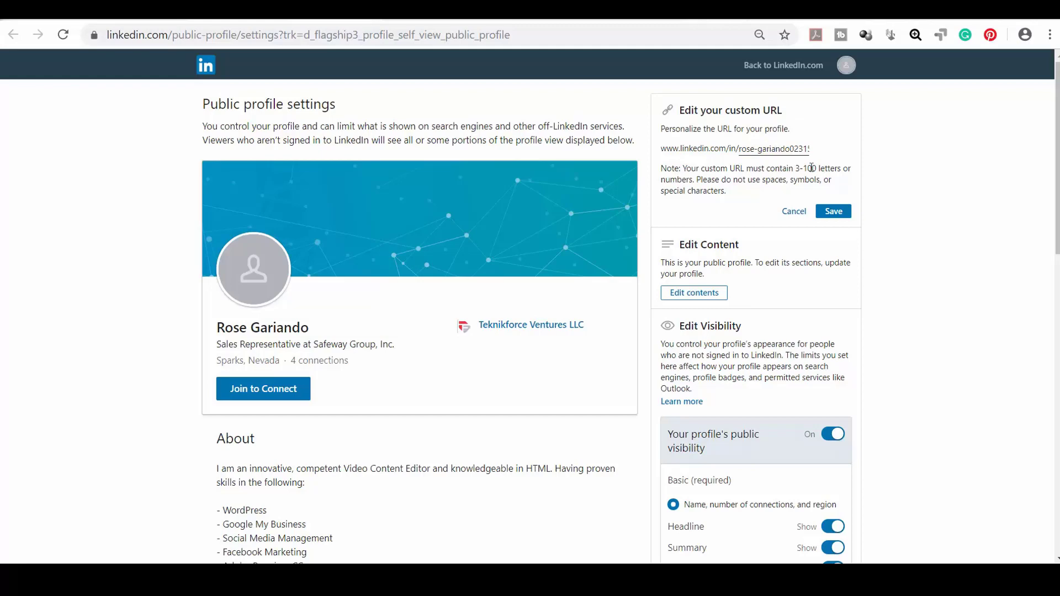
{"action": "left_click_drag", "start_coordinate": [792, 150], "coordinate": [885, 146]}
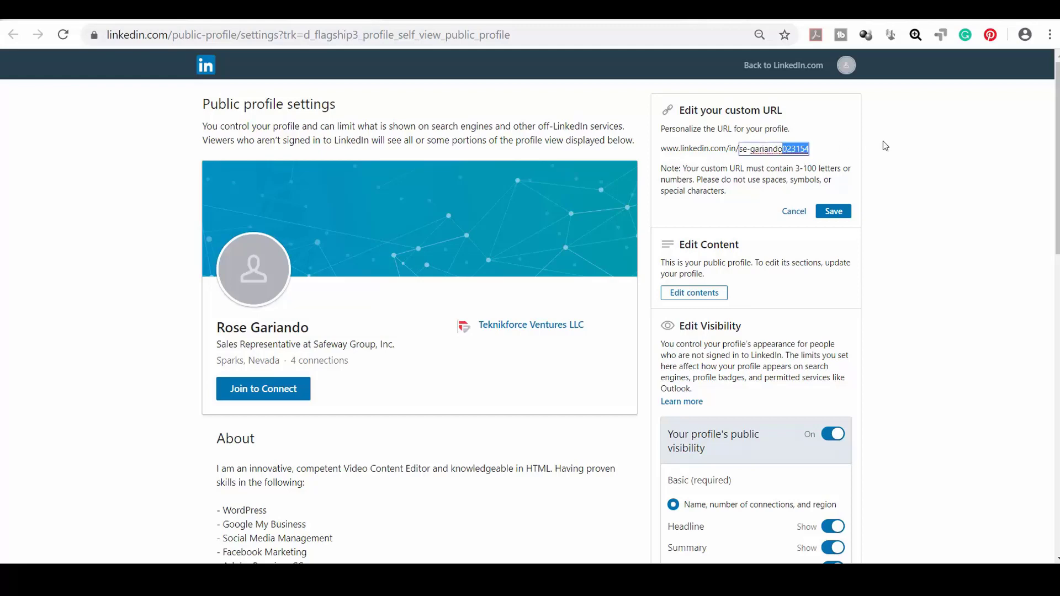
{"action": "key", "text": "BackSpace"}
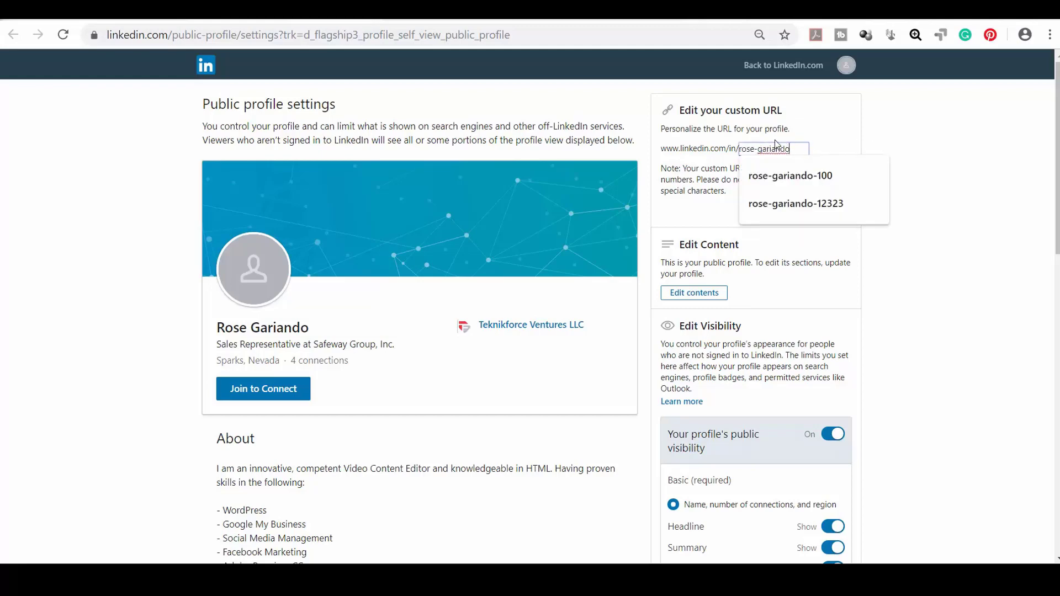
{"action": "left_click", "coordinate": [760, 148]}
{"action": "key", "text": "BackSpace"}
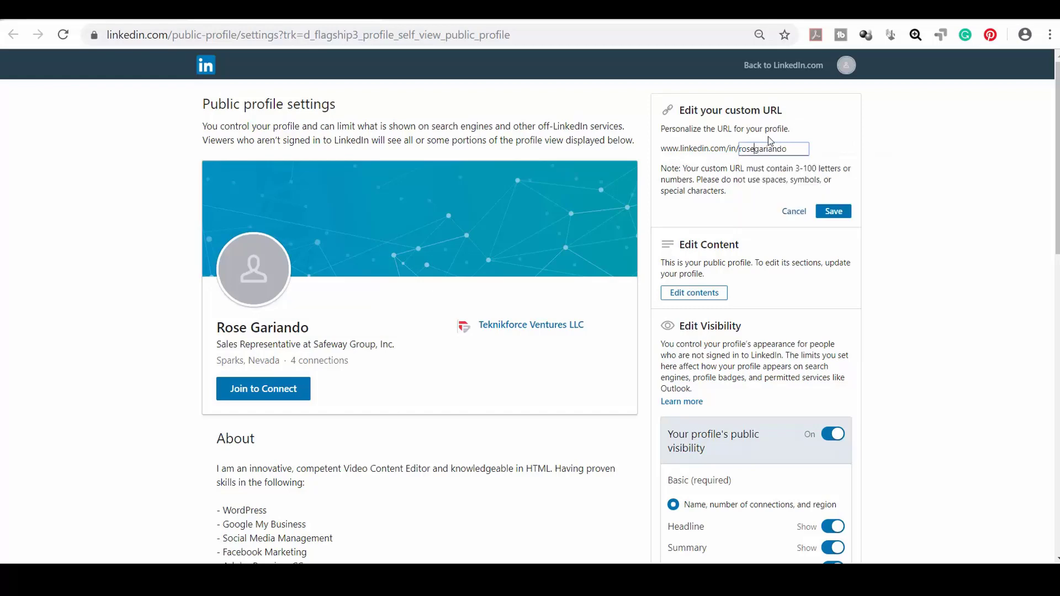
{"action": "left_click", "coordinate": [860, 150]}
{"action": "left_click", "coordinate": [834, 211]}
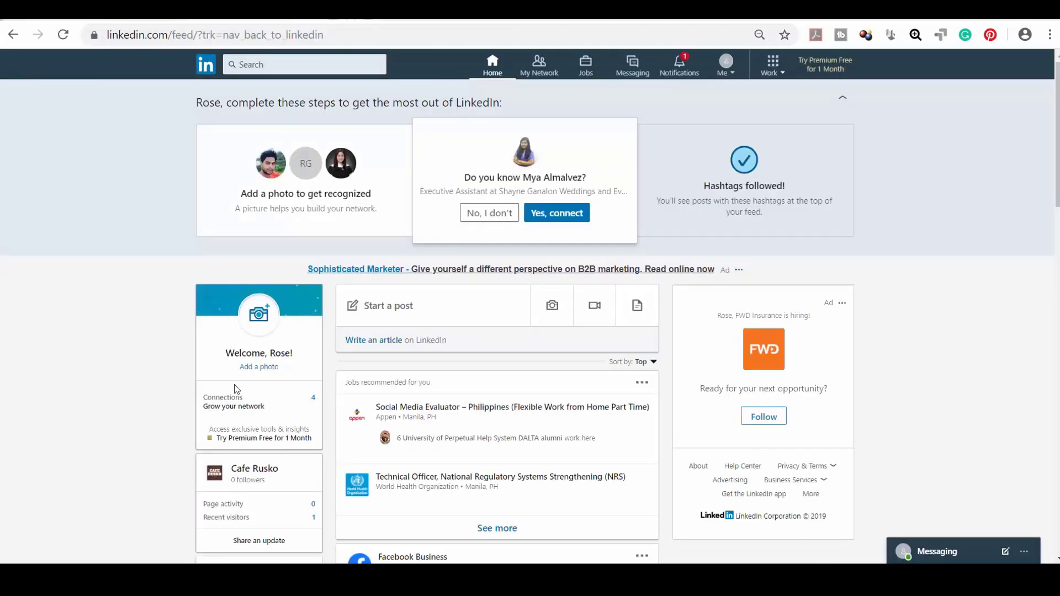
- Go to your own profile page and search for a member by first name, choosing the matching Addepar talent professional
{"action": "left_click", "coordinate": [266, 358]}
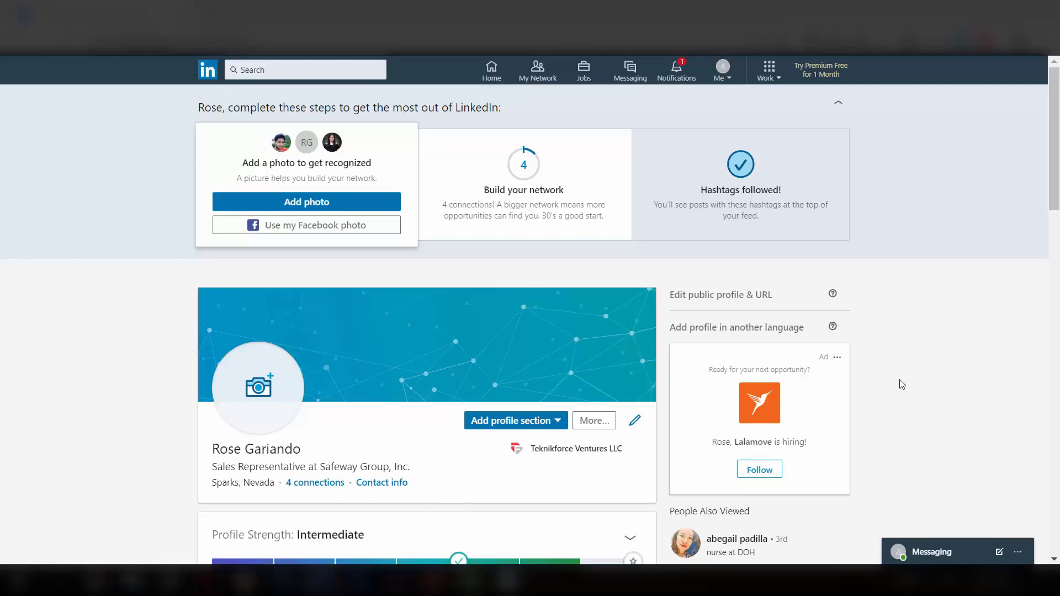
{"action": "left_click", "coordinate": [278, 71]}
{"action": "type", "text": "candace"}
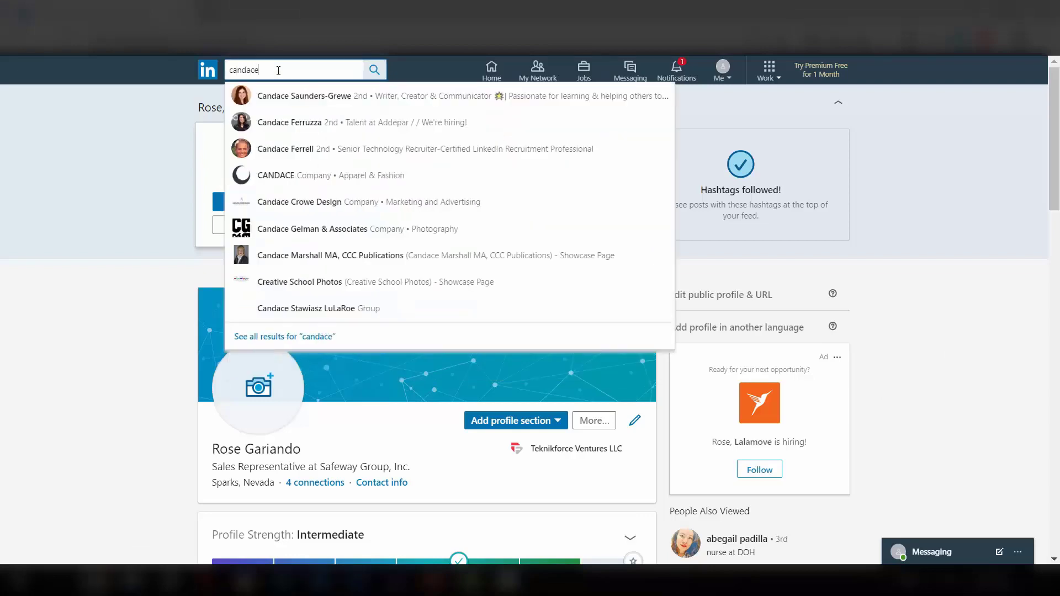
{"action": "left_click", "coordinate": [290, 122]}
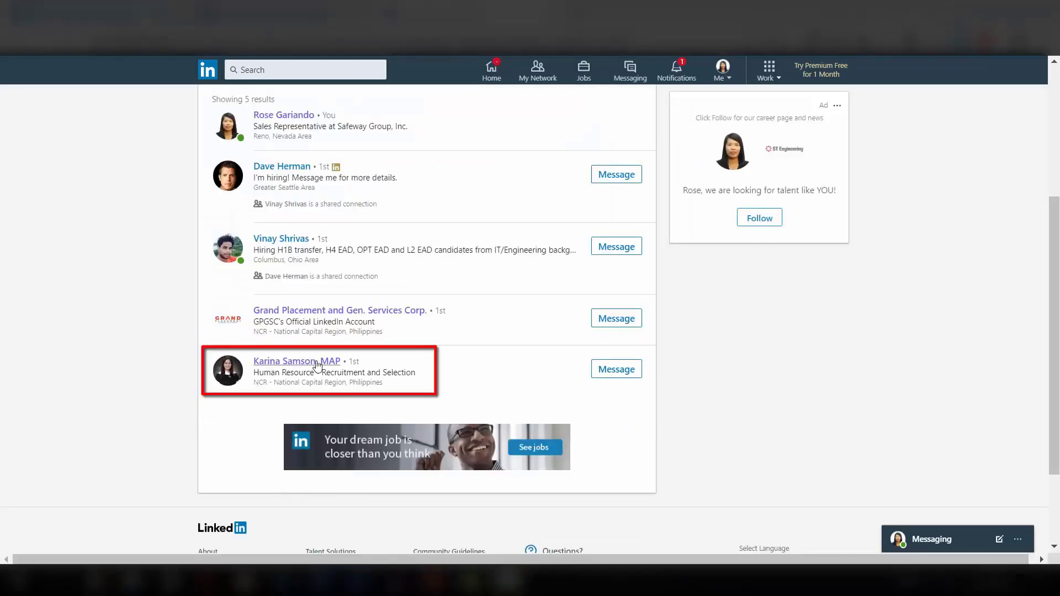
- Open the profile of the Human Resource - Recruitment and Selection connection and start a recommendation request
{"action": "left_click", "coordinate": [317, 362]}
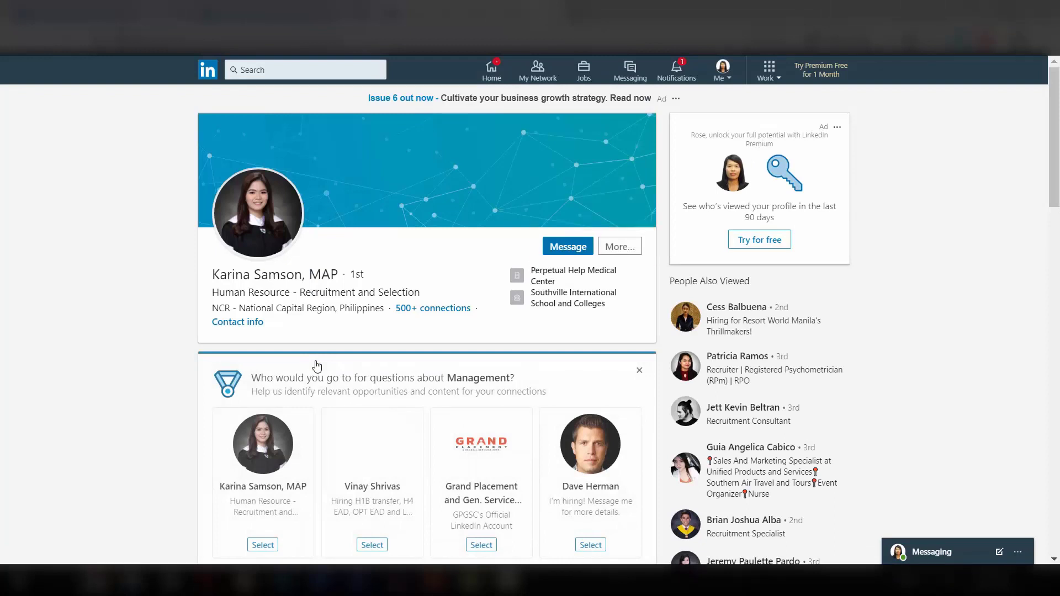
{"action": "left_click", "coordinate": [628, 248]}
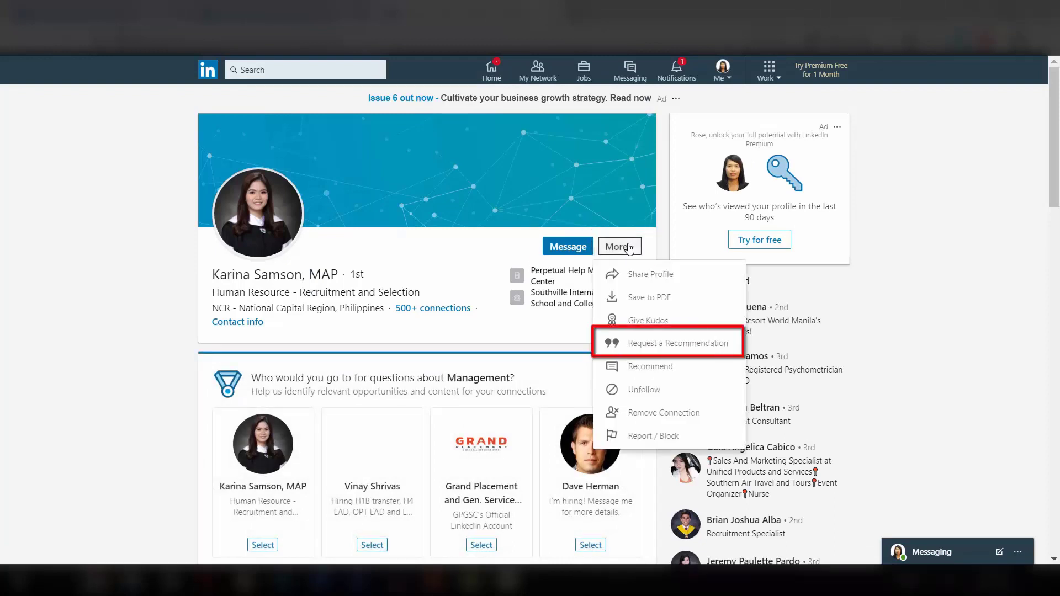
{"action": "left_click", "coordinate": [678, 343]}
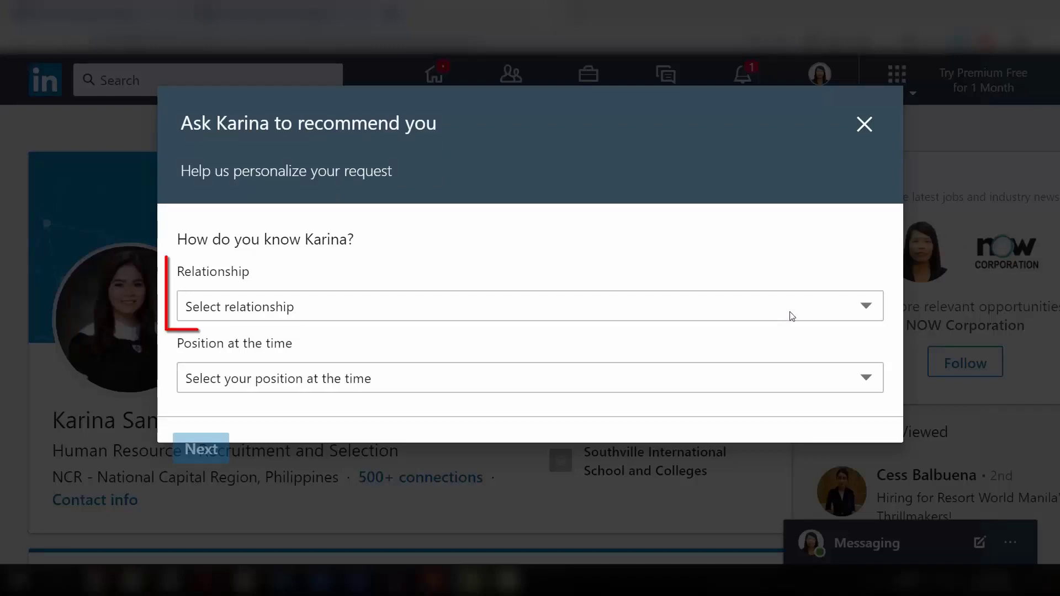
- Set the relationship to worked with you but in different groups and the position to Staff Registered Nurse at Perpetual Help Medical Center - Las Piñas, and continue
{"action": "left_click", "coordinate": [866, 309]}
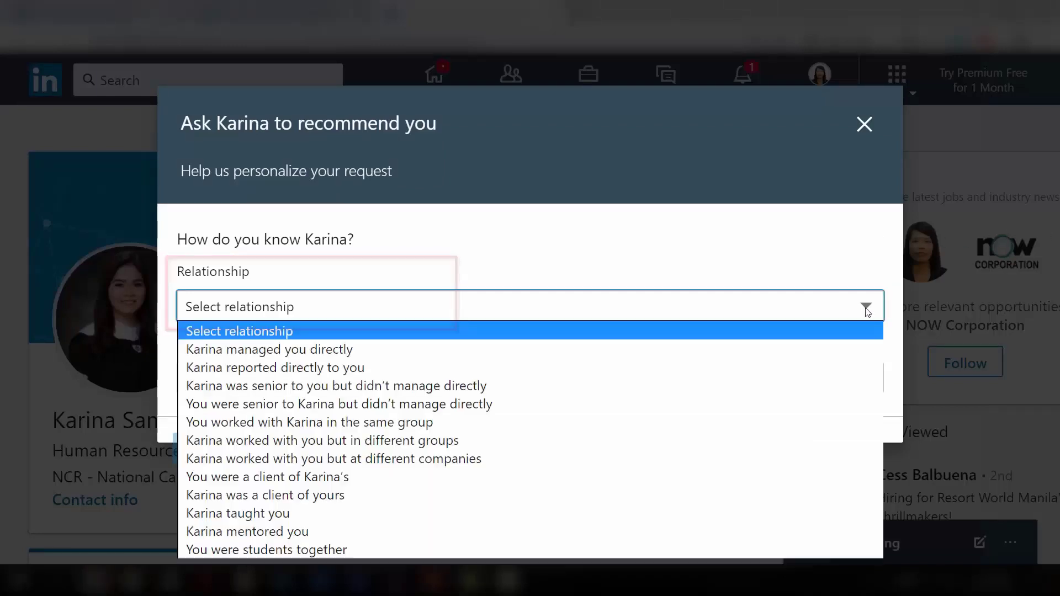
{"action": "left_click", "coordinate": [404, 446]}
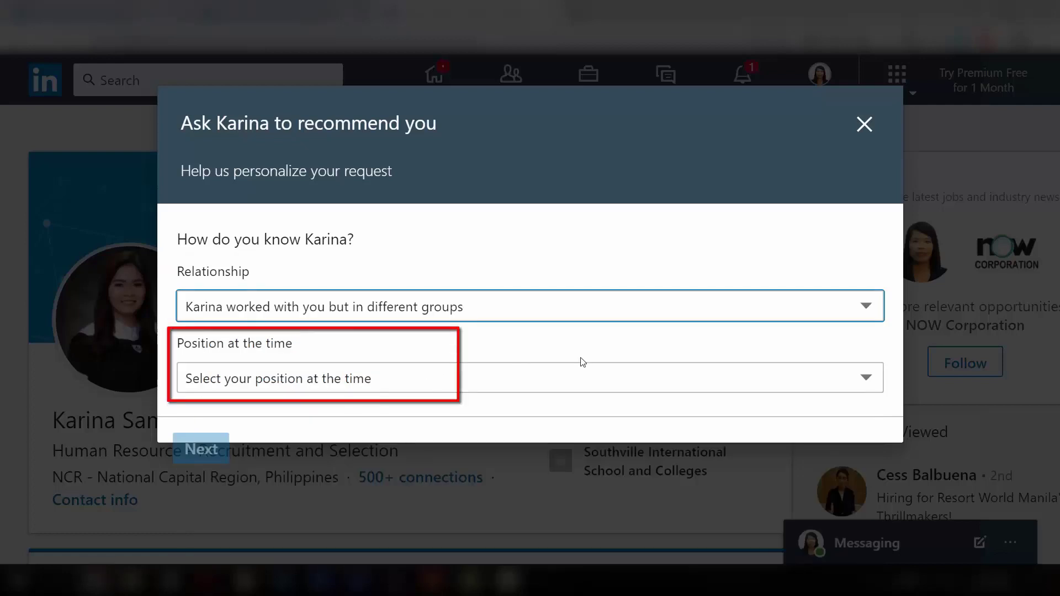
{"action": "left_click", "coordinate": [624, 375]}
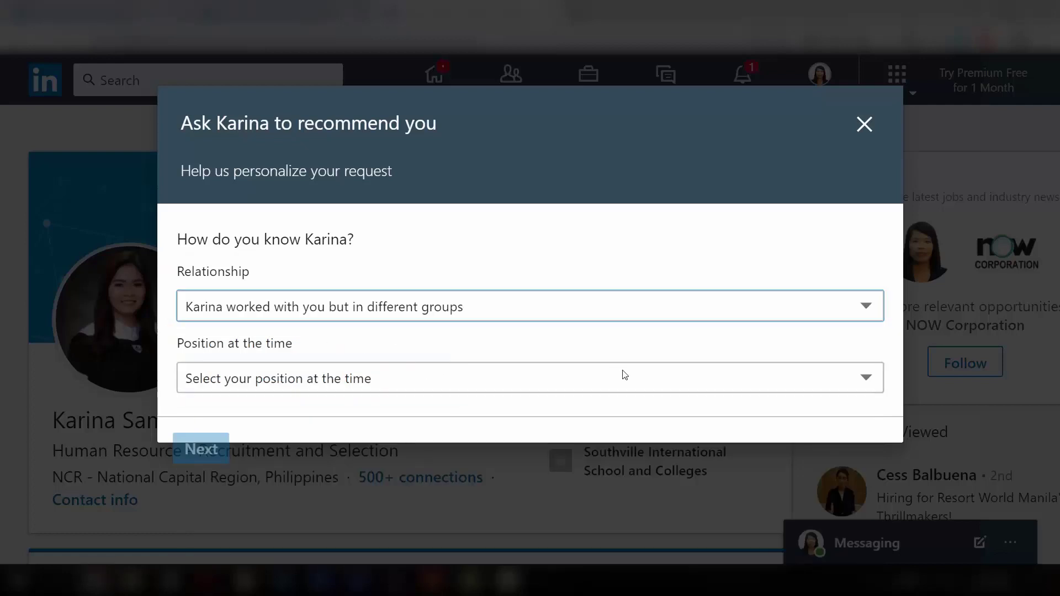
{"action": "left_click", "coordinate": [495, 459]}
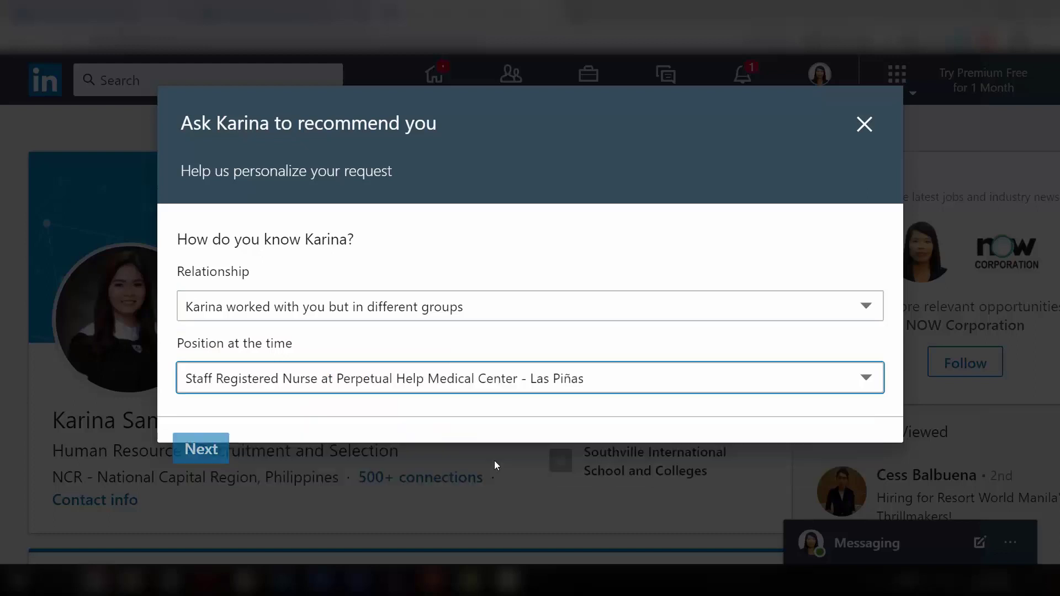
{"action": "left_click", "coordinate": [206, 448]}
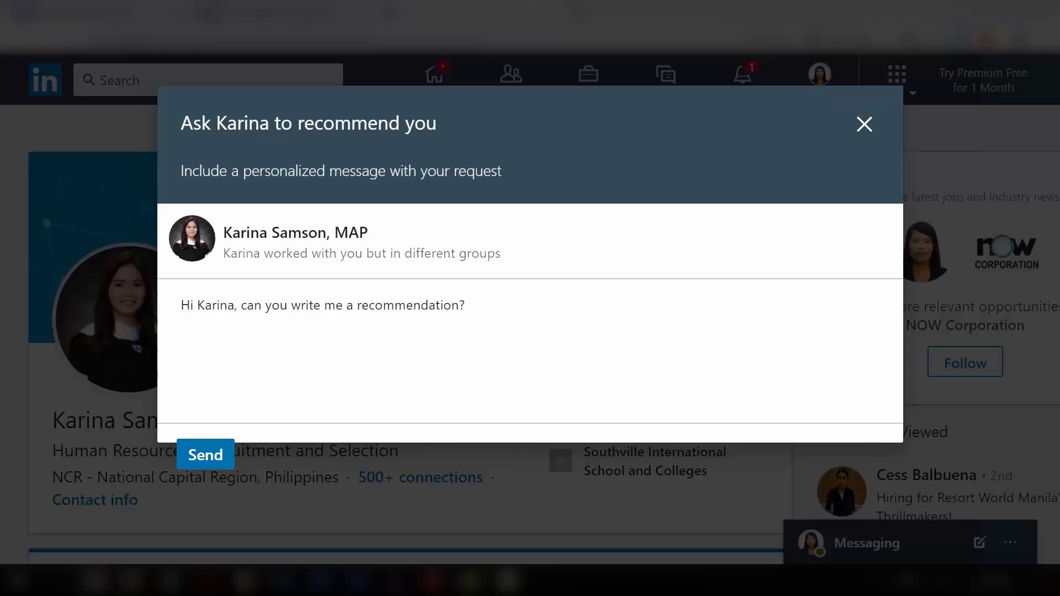
- Replace the default request message with the copied note starting "Hello! I am currently working on completing my LinkedIn Profile" and delete its opening quotation mark
{"action": "triple_click", "coordinate": [431, 305]}
{"action": "right_click", "coordinate": [431, 305]}
{"action": "left_click", "coordinate": [464, 106]}
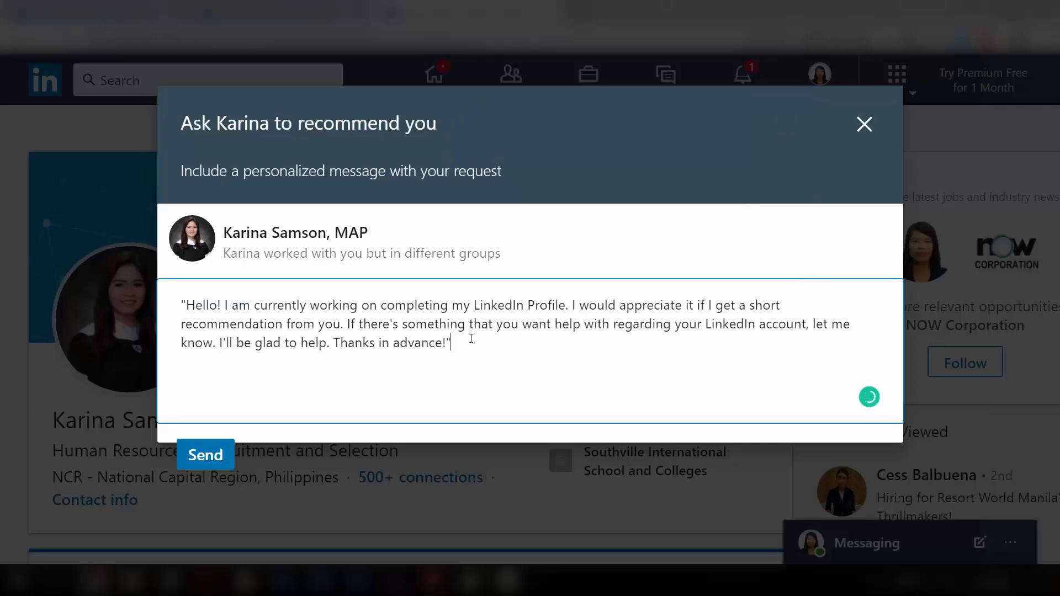
{"action": "left_click", "coordinate": [200, 302]}
{"action": "key", "text": "Home"}
{"action": "key", "text": "Delete"}
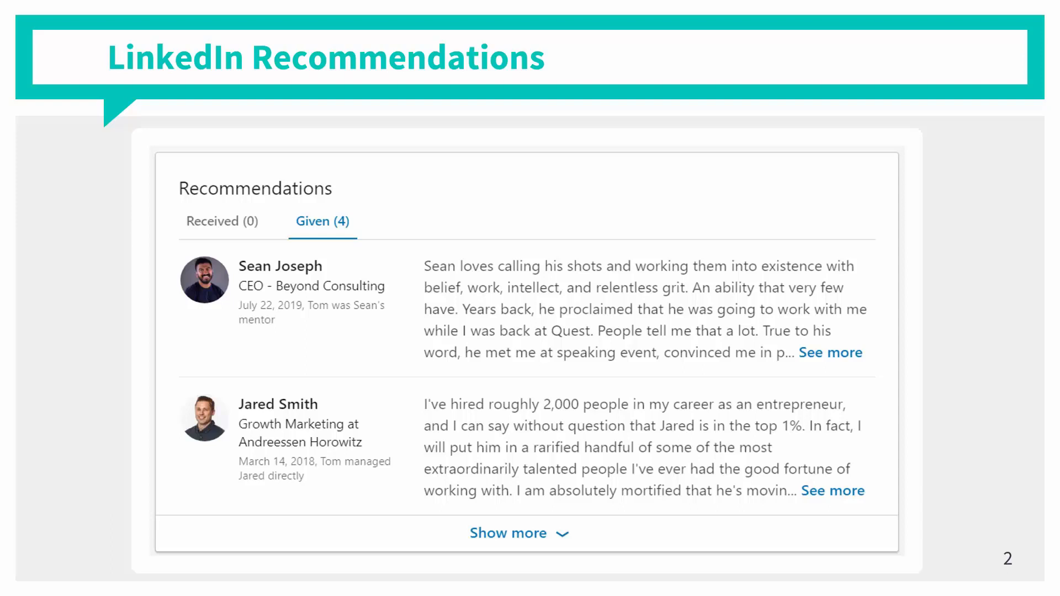
{"action": "key", "text": "Right"}
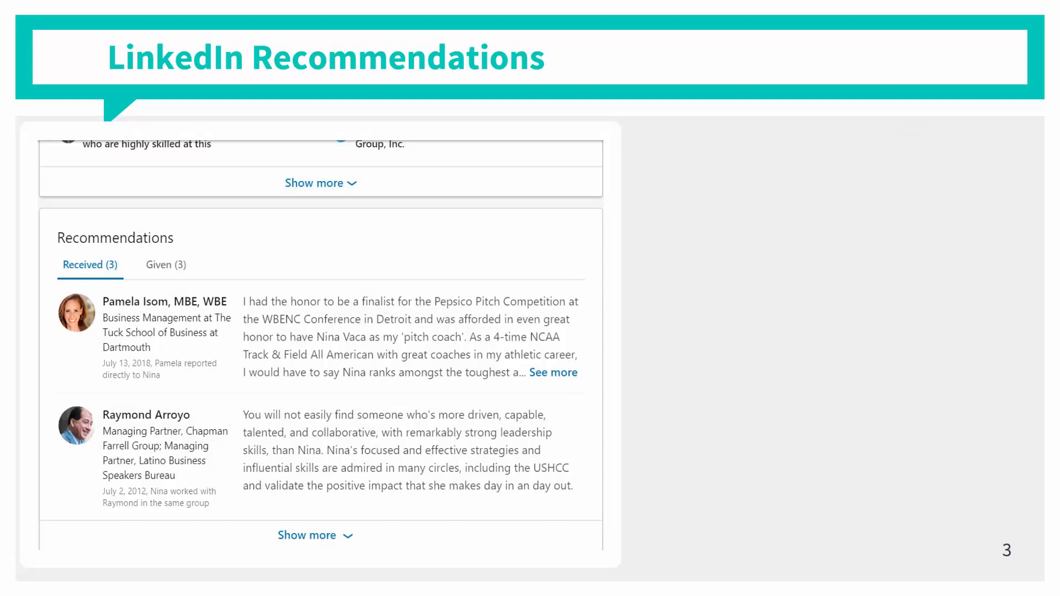
{"action": "key", "text": "Right"}
{"action": "key", "text": "Right"}
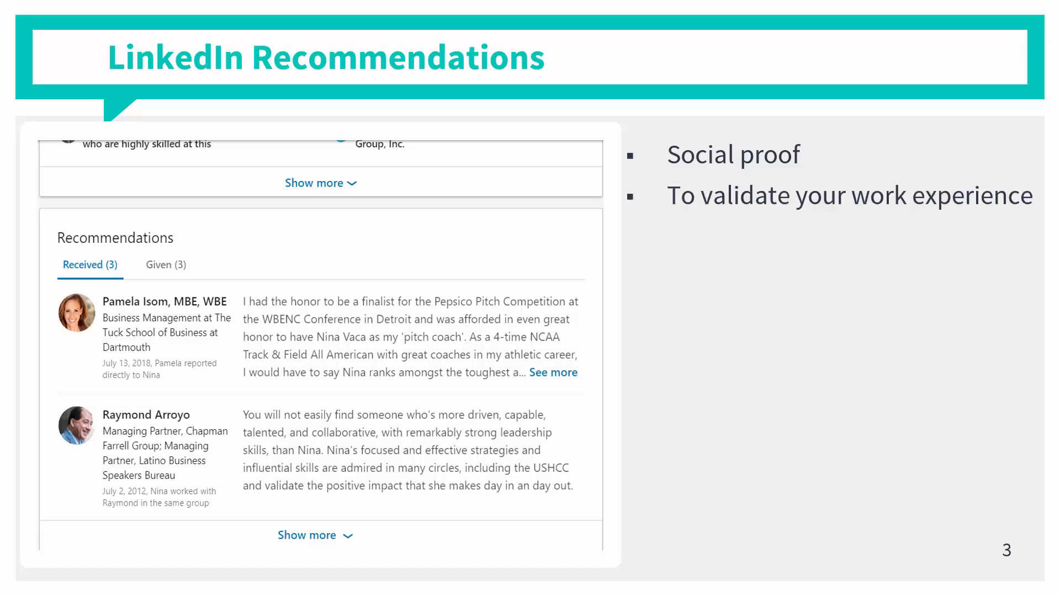
{"action": "key", "text": "Right"}
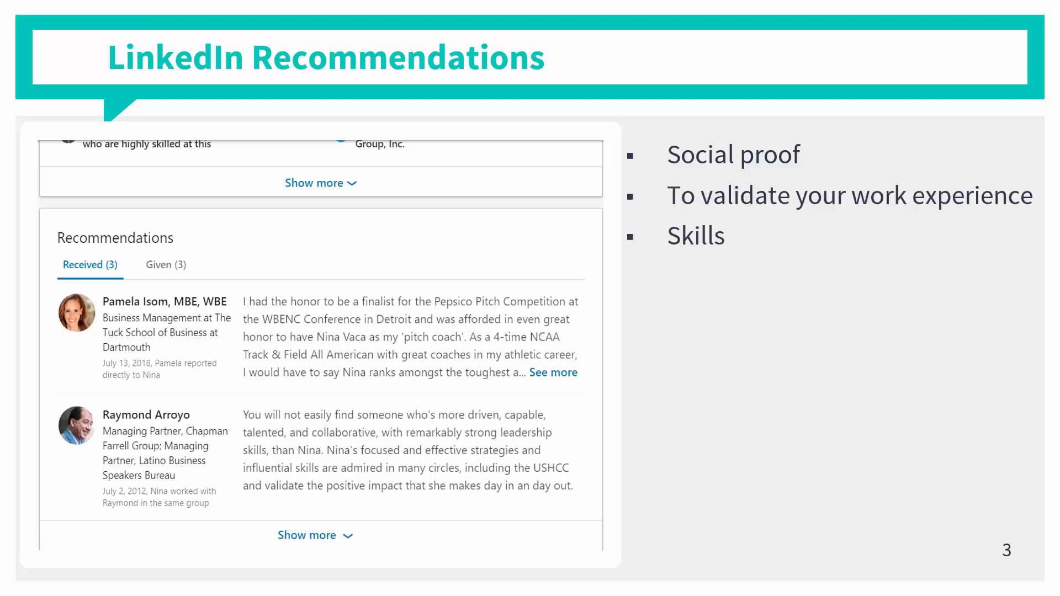
{"action": "key", "text": "Right"}
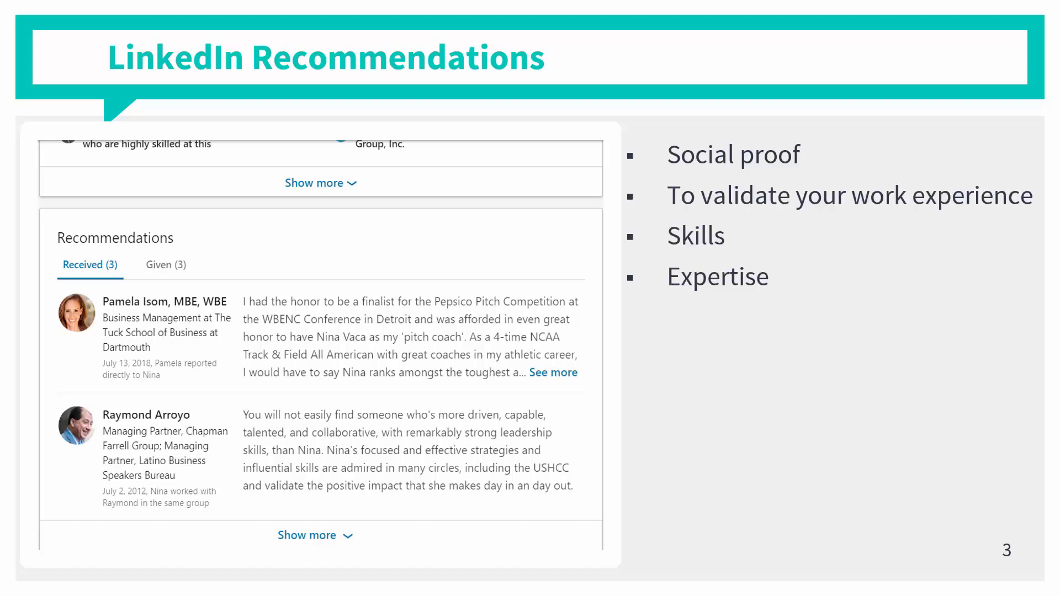
{"action": "key", "text": "Right"}
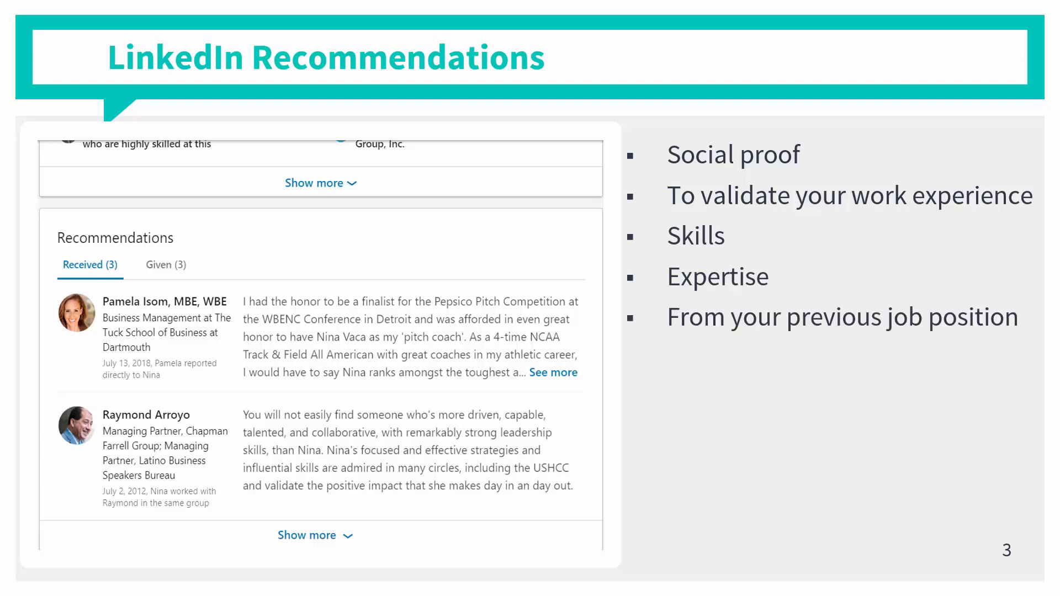
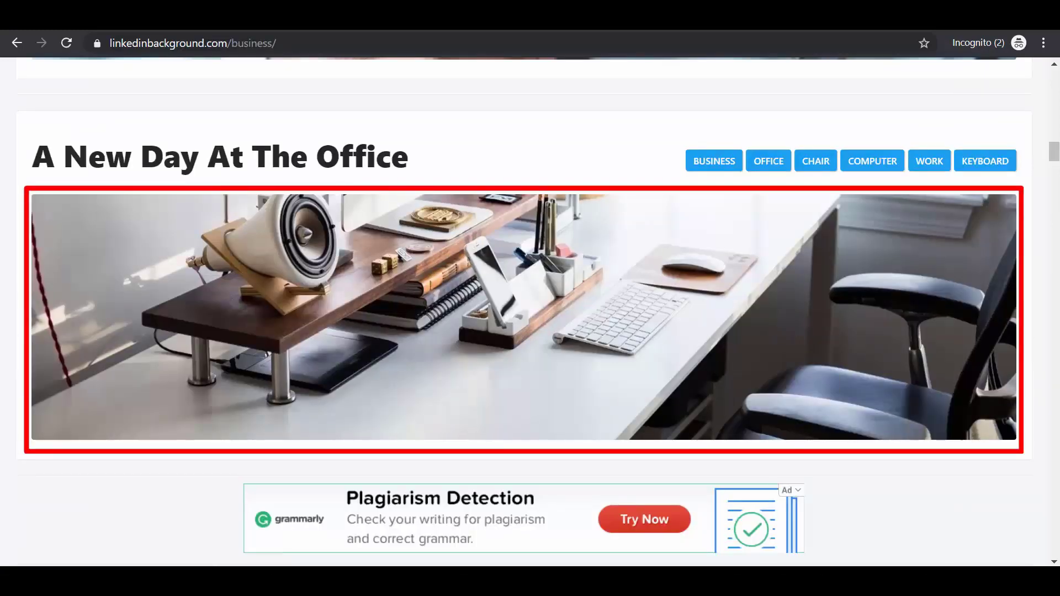
- Open the "A New Day At The Office" background and download its image
{"action": "left_click", "coordinate": [720, 369]}
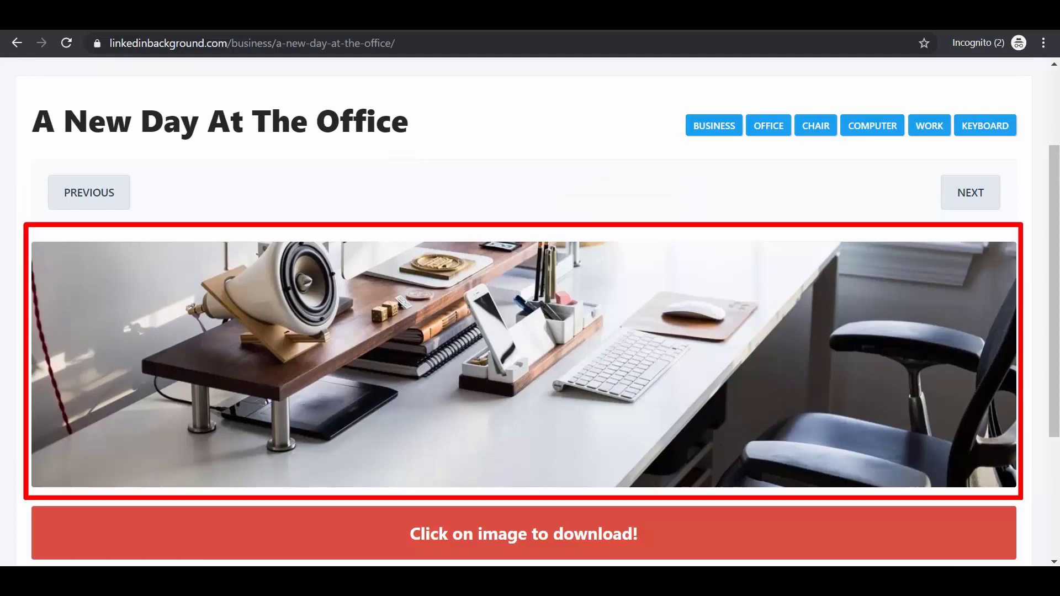
{"action": "scroll", "coordinate": [663, 367], "scroll_direction": "down", "scroll_amount": 1}
{"action": "left_click", "coordinate": [663, 367]}
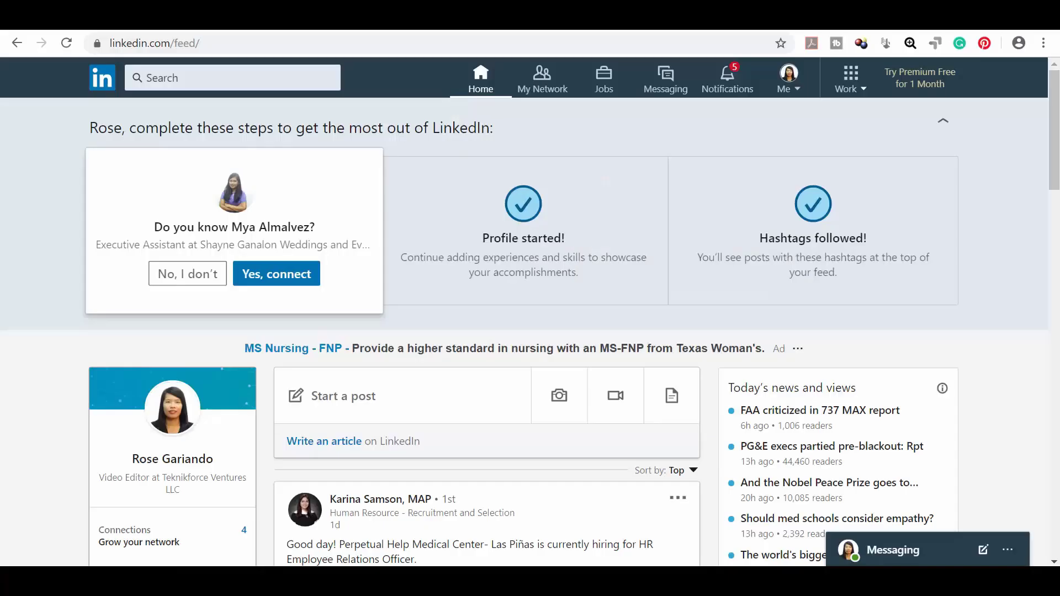
- Open the intro of your own LinkedIn profile for editing and start replacing the background photo
{"action": "left_click", "coordinate": [785, 94]}
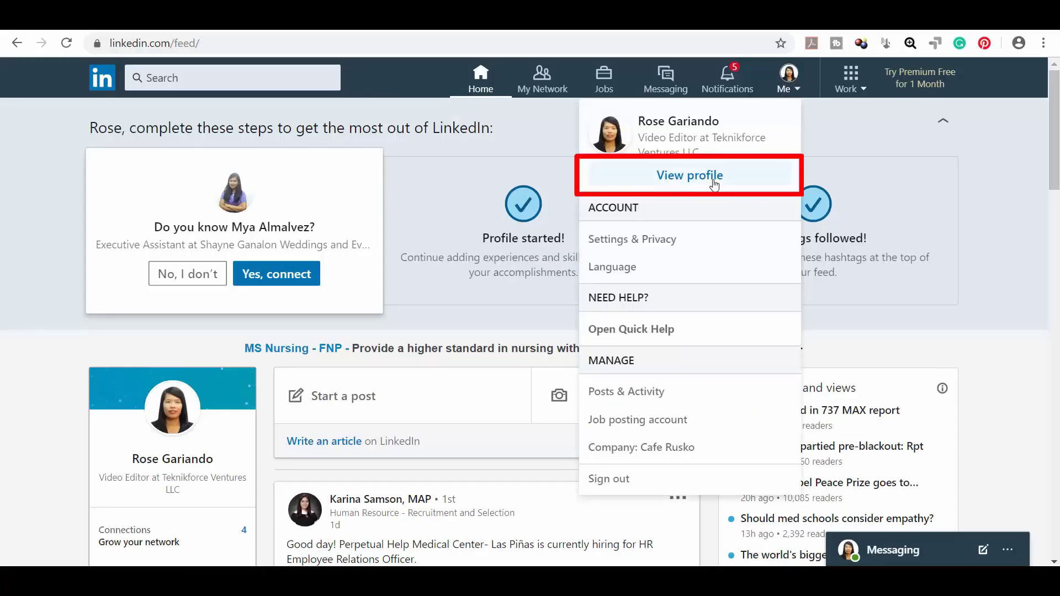
{"action": "left_click", "coordinate": [697, 176]}
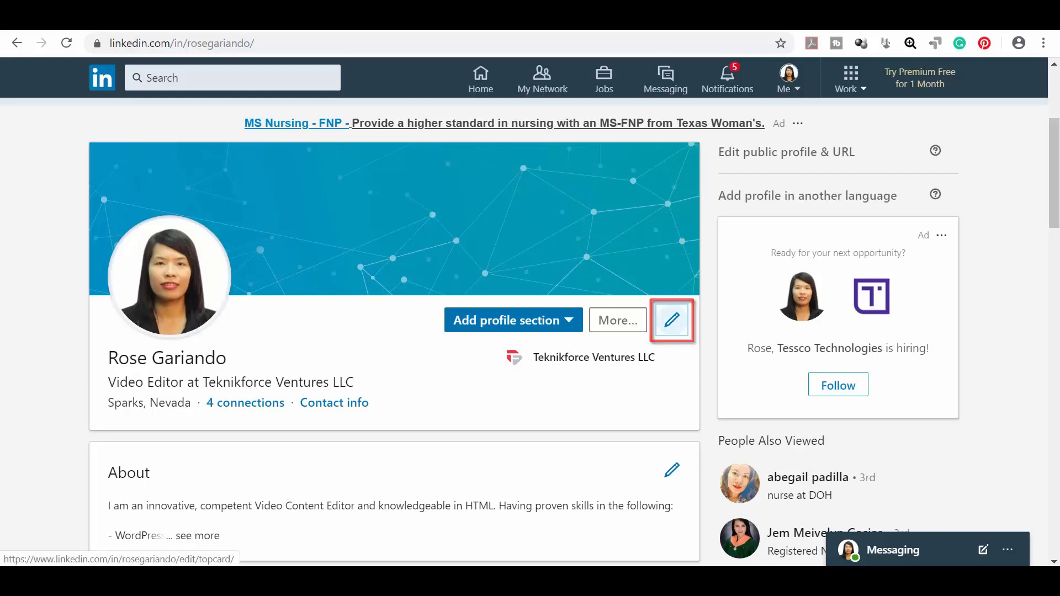
{"action": "left_click", "coordinate": [673, 320]}
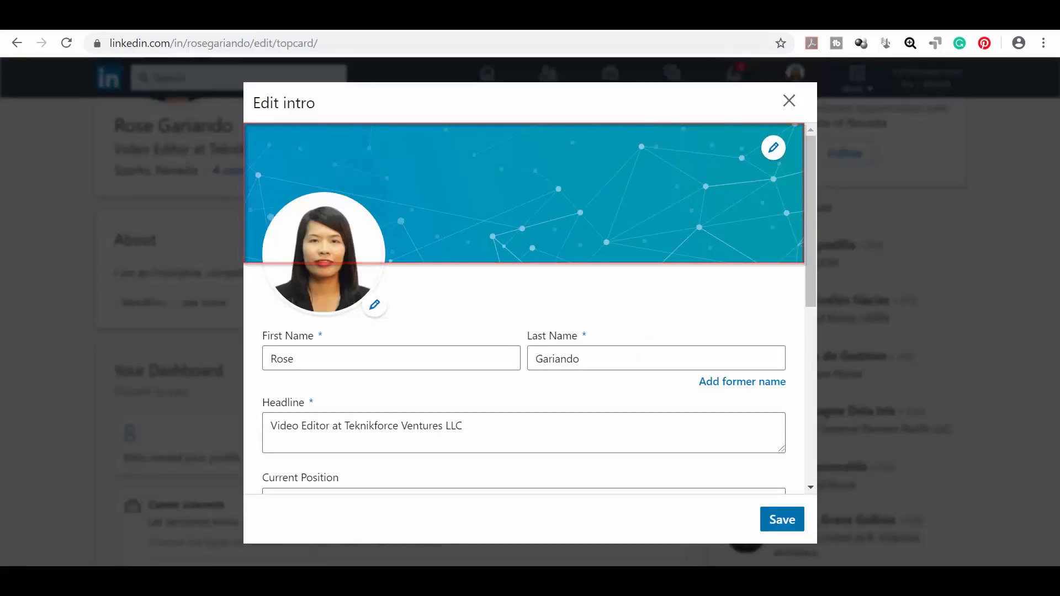
{"action": "left_click", "coordinate": [776, 155]}
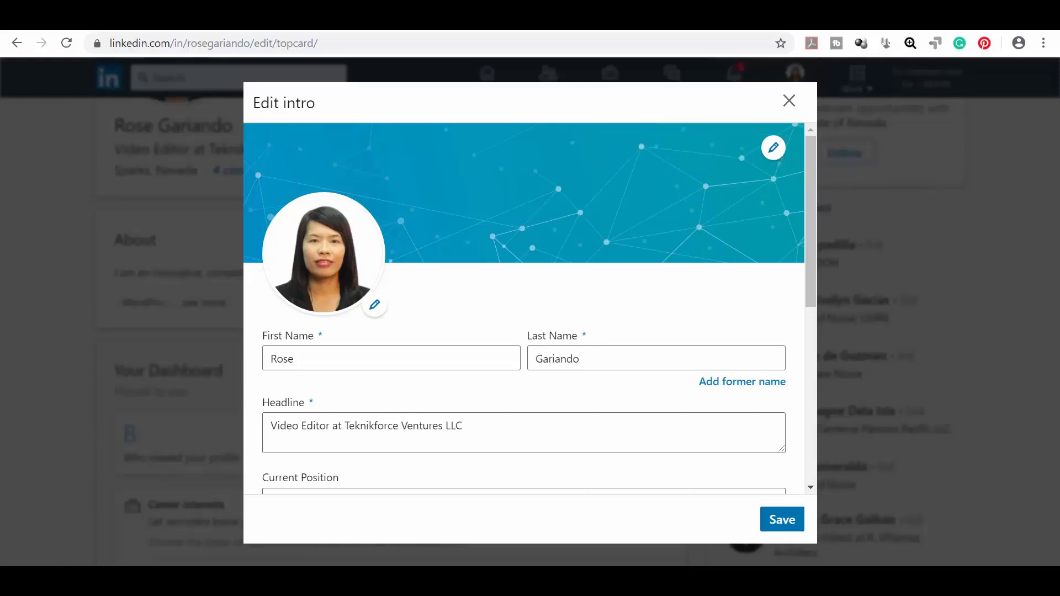
- Load the downloaded office desk image as the background photo, view the filter and adjustment options, and apply it with the default crop
{"action": "double_click", "coordinate": [198, 179]}
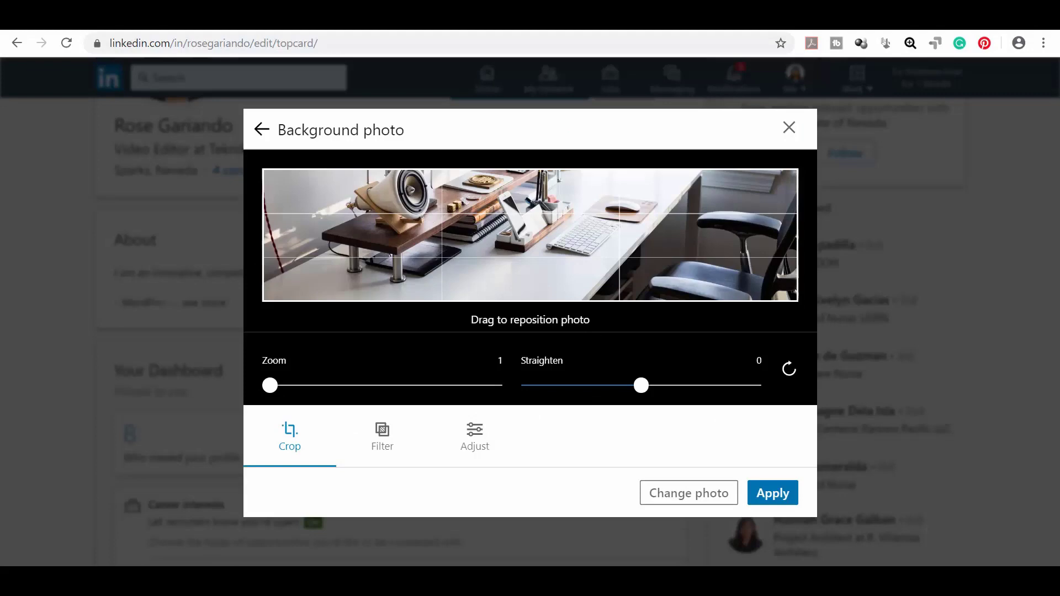
{"action": "left_click", "coordinate": [382, 434]}
{"action": "left_click", "coordinate": [469, 436]}
{"action": "left_click", "coordinate": [289, 436]}
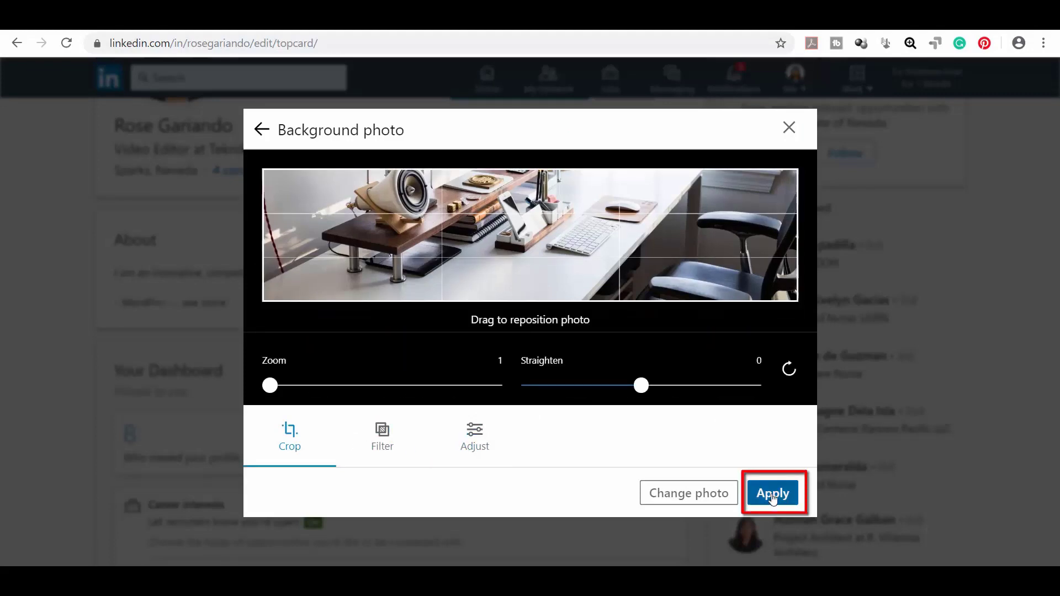
{"action": "left_click", "coordinate": [772, 495]}
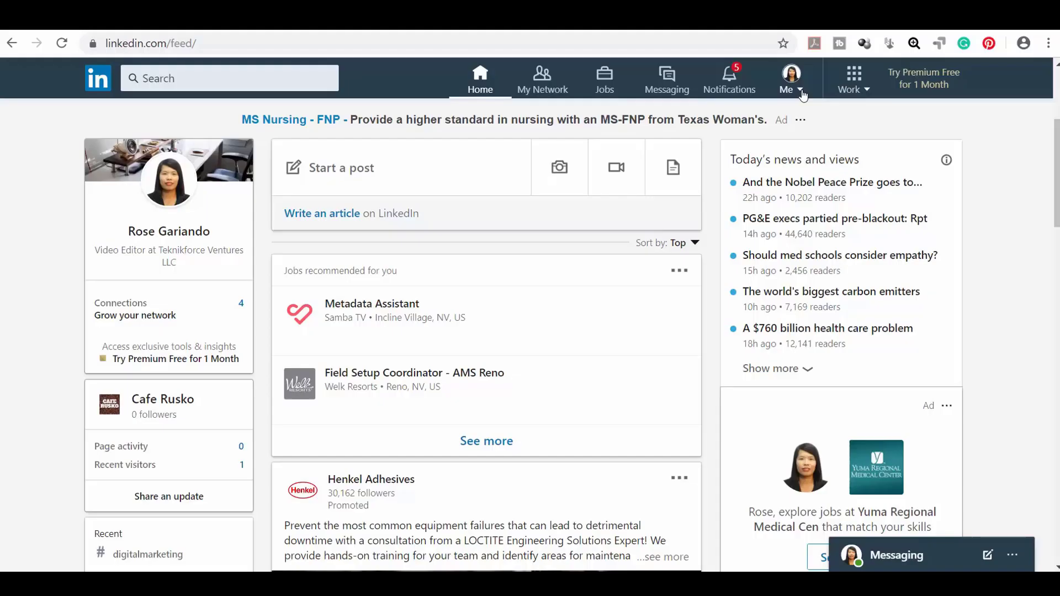
- Open your own LinkedIn profile and bring up the contact info of its intro for editing
{"action": "left_click", "coordinate": [802, 93]}
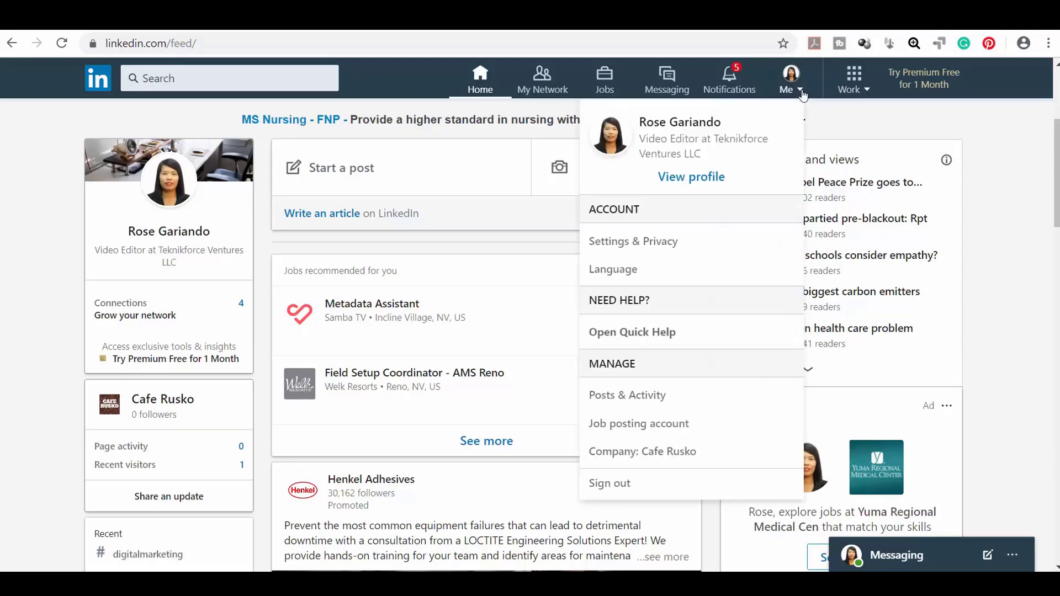
{"action": "left_click", "coordinate": [722, 177]}
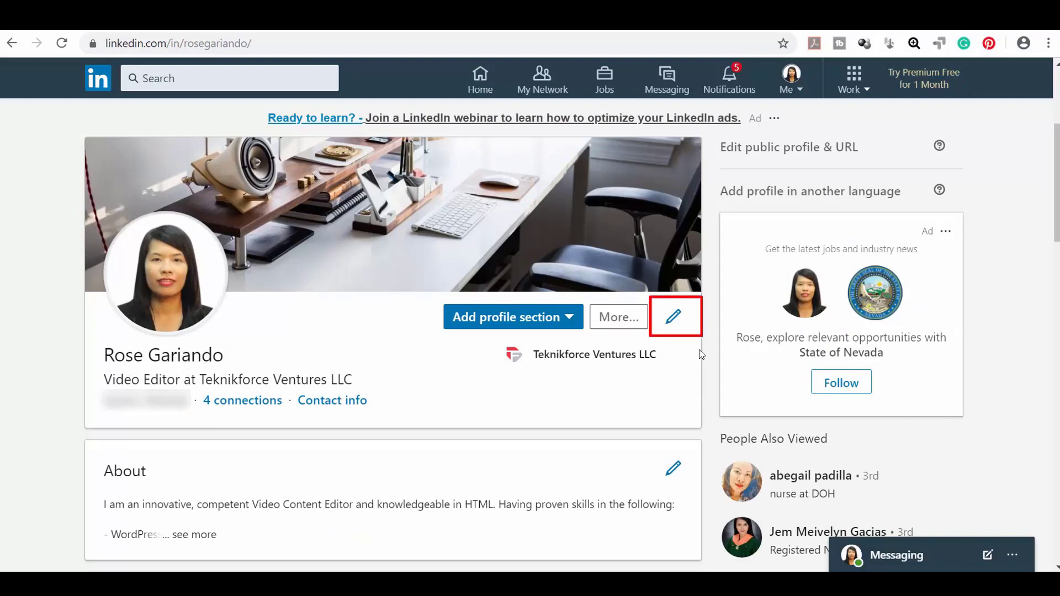
{"action": "left_click", "coordinate": [674, 322]}
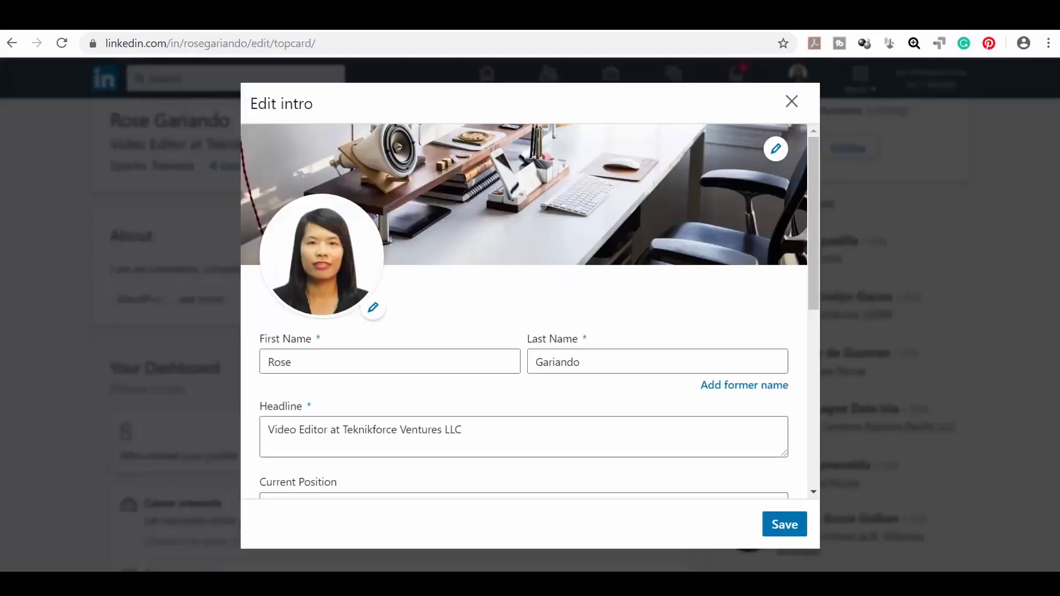
{"action": "left_click_drag", "start_coordinate": [817, 307], "coordinate": [803, 495]}
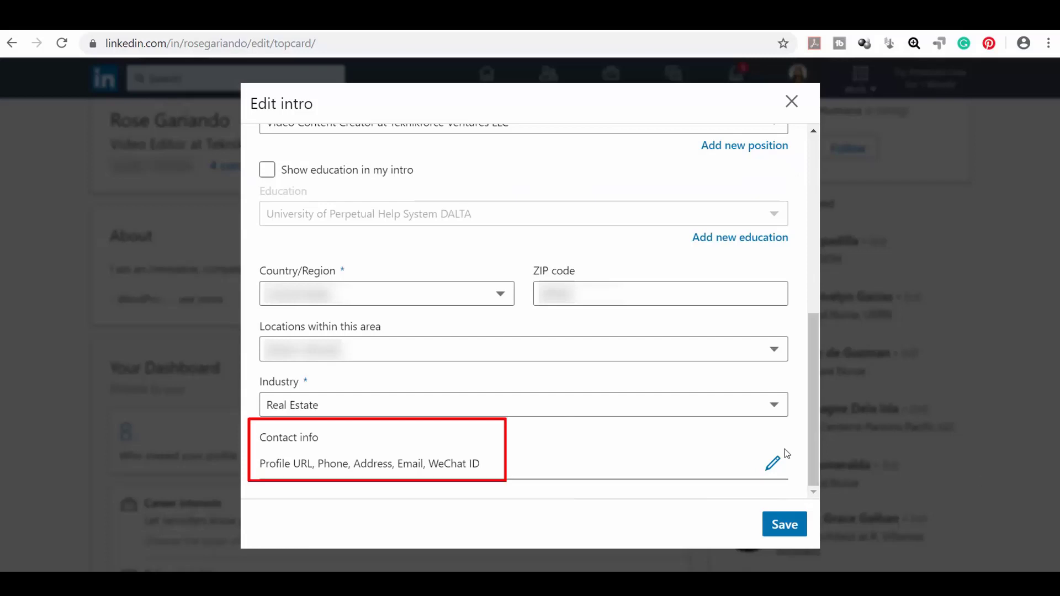
{"action": "left_click", "coordinate": [773, 463]}
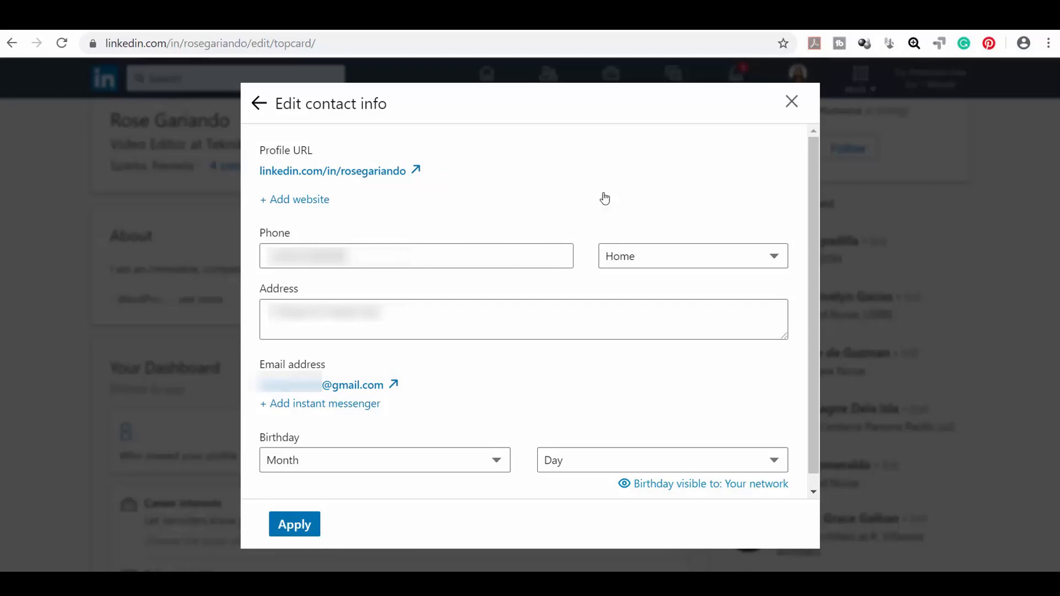
{"action": "left_click", "coordinate": [313, 202]}
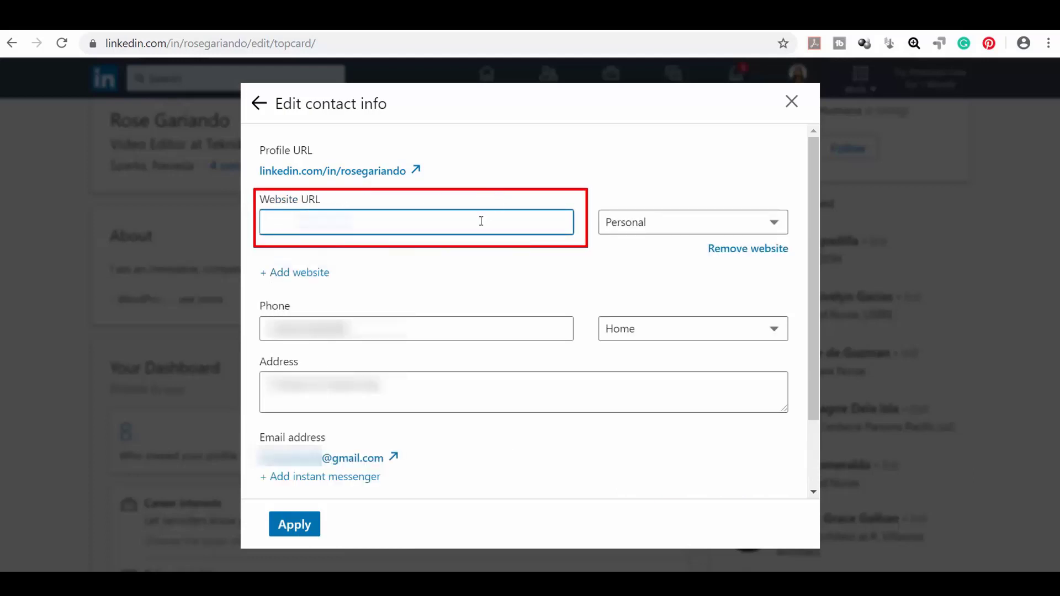
{"action": "type", "text": "www.YourWebsite"}
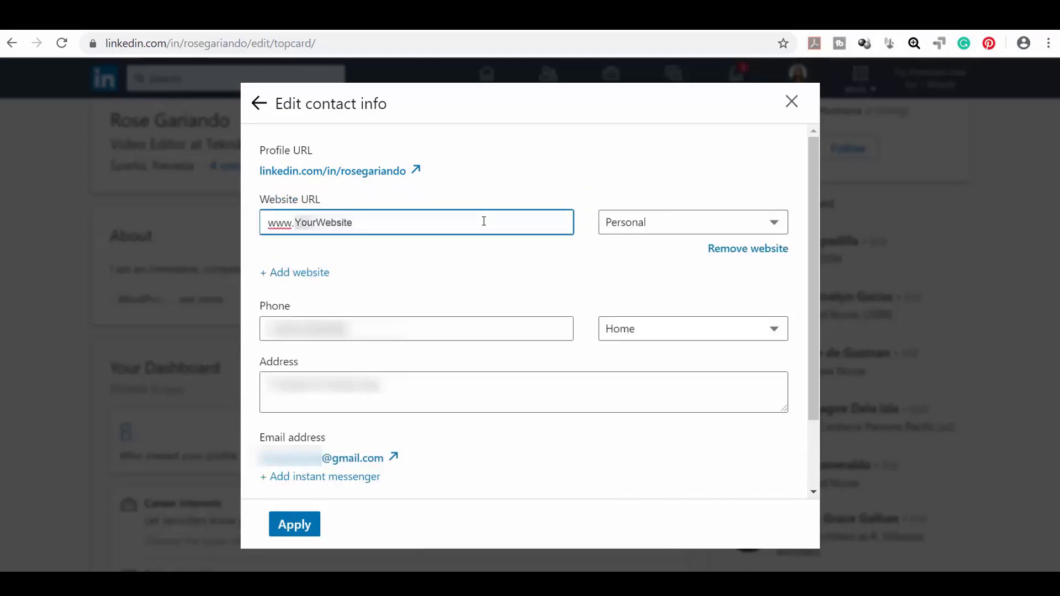
{"action": "type", "text": ".com"}
{"action": "left_click", "coordinate": [767, 223]}
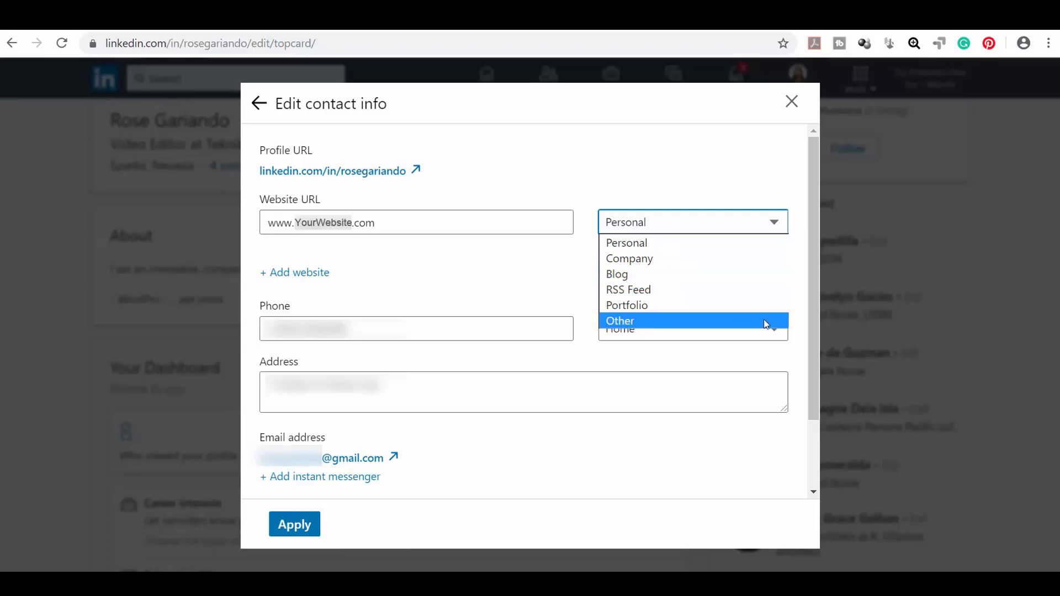
{"action": "left_click", "coordinate": [778, 249]}
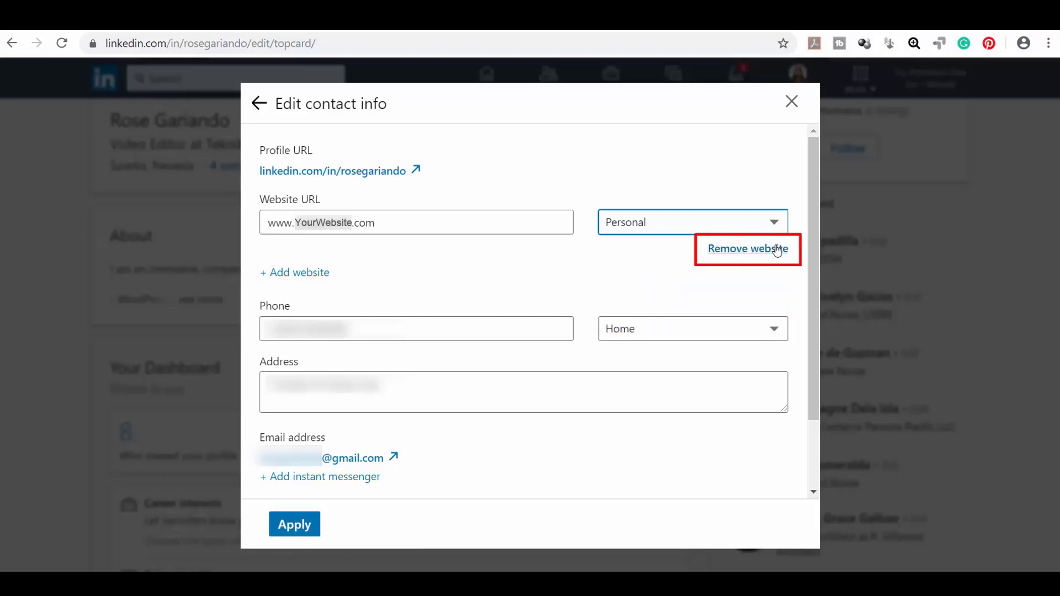
{"action": "left_click", "coordinate": [754, 252]}
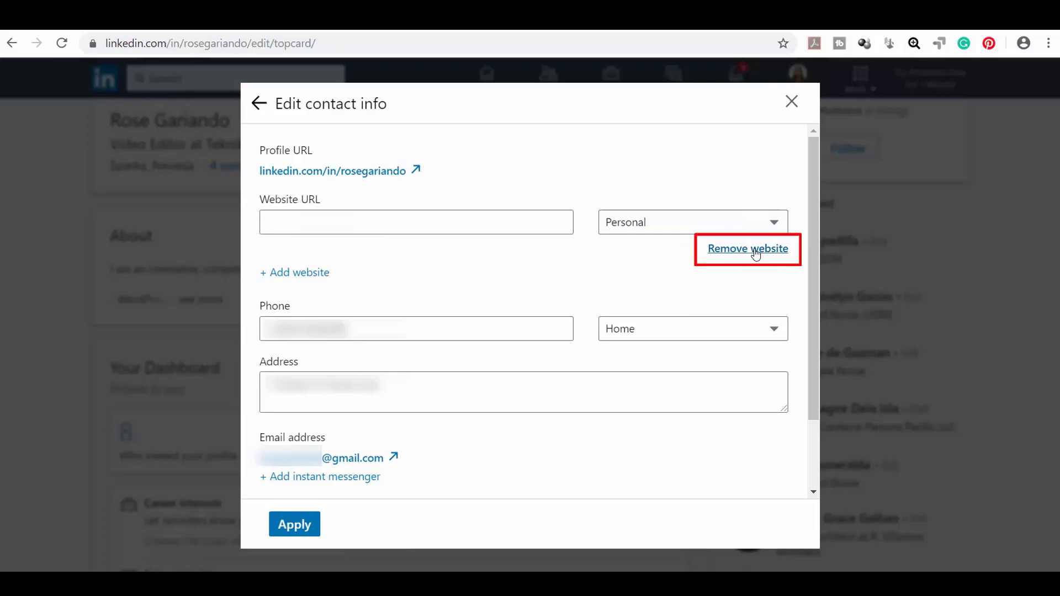
- Replace the phone number, set its type to Mobile, and enter the new street address
{"action": "left_click_drag", "start_coordinate": [440, 327], "coordinate": [224, 318]}
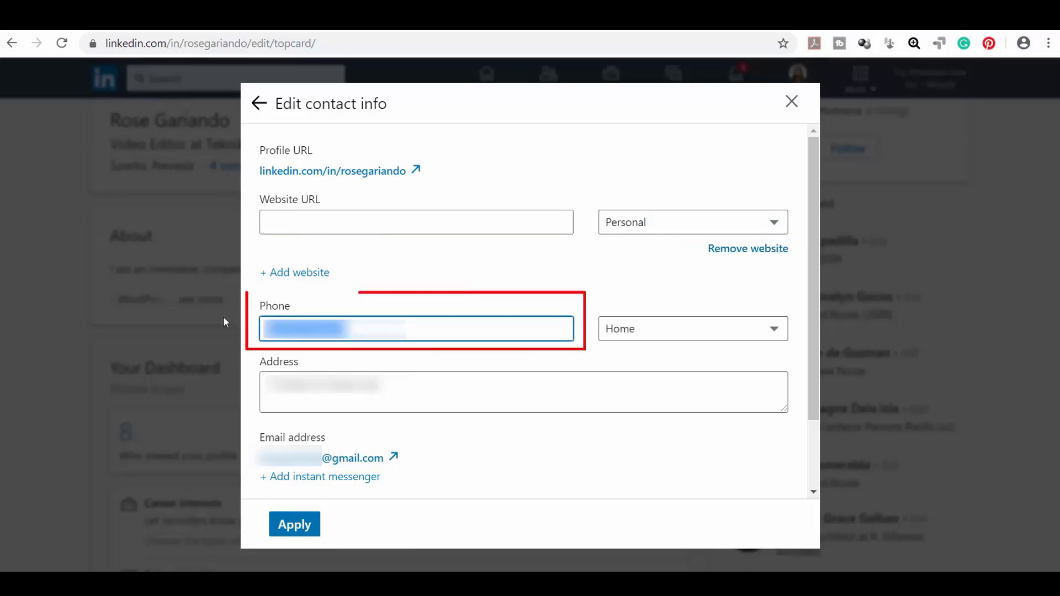
{"action": "left_click", "coordinate": [672, 329]}
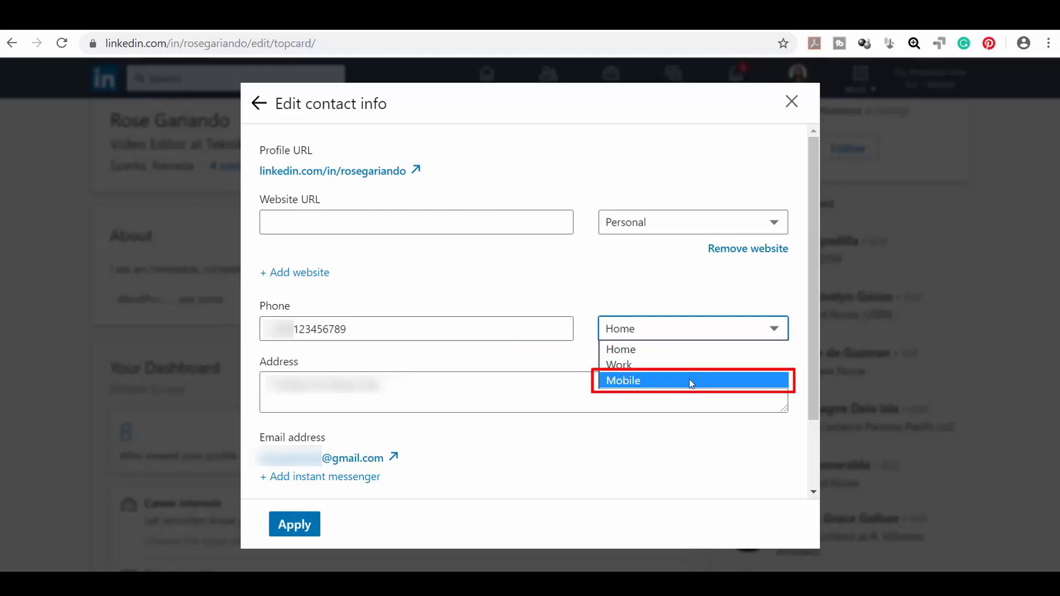
{"action": "left_click", "coordinate": [526, 367]}
{"action": "scroll", "coordinate": [525, 353], "scroll_direction": "down", "scroll_amount": 2}
{"action": "left_click", "coordinate": [462, 306]}
{"action": "key", "text": "ctrl+a"}
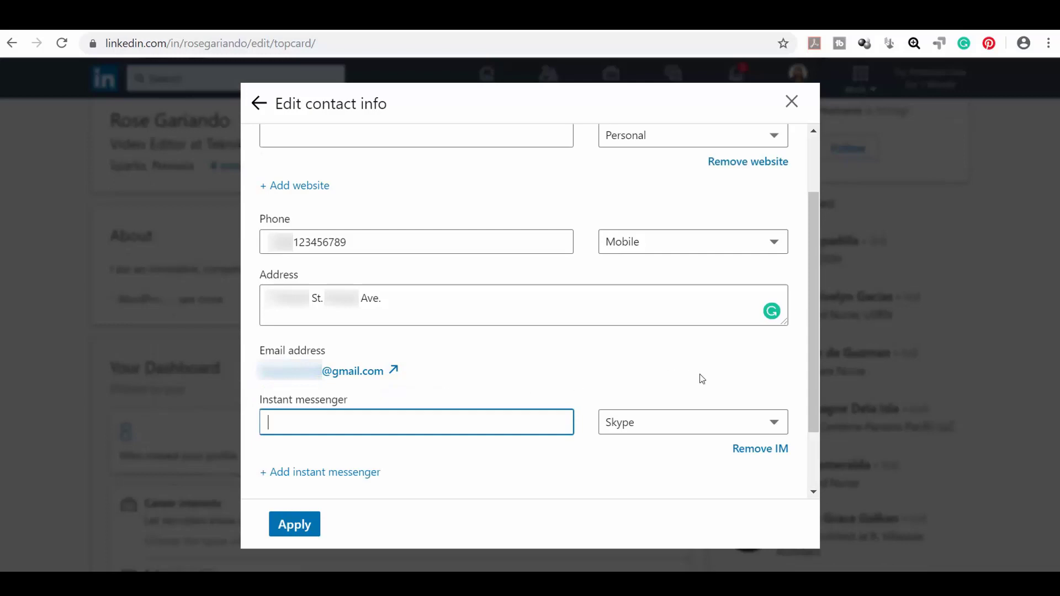
- Set the service of the added instant messenger entry to WeChat
{"action": "left_click", "coordinate": [776, 426]}
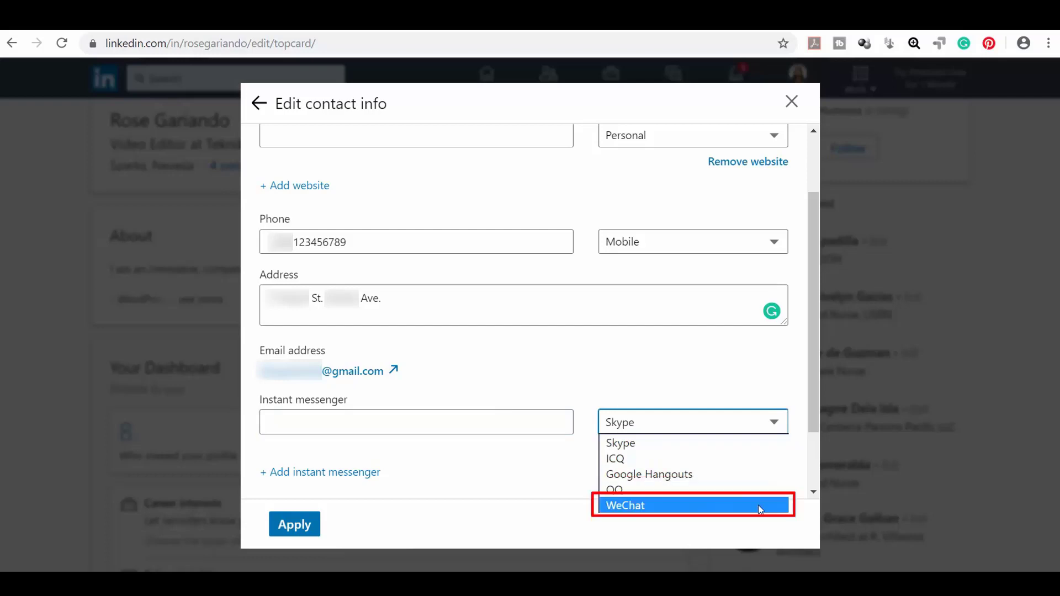
{"action": "left_click", "coordinate": [758, 505]}
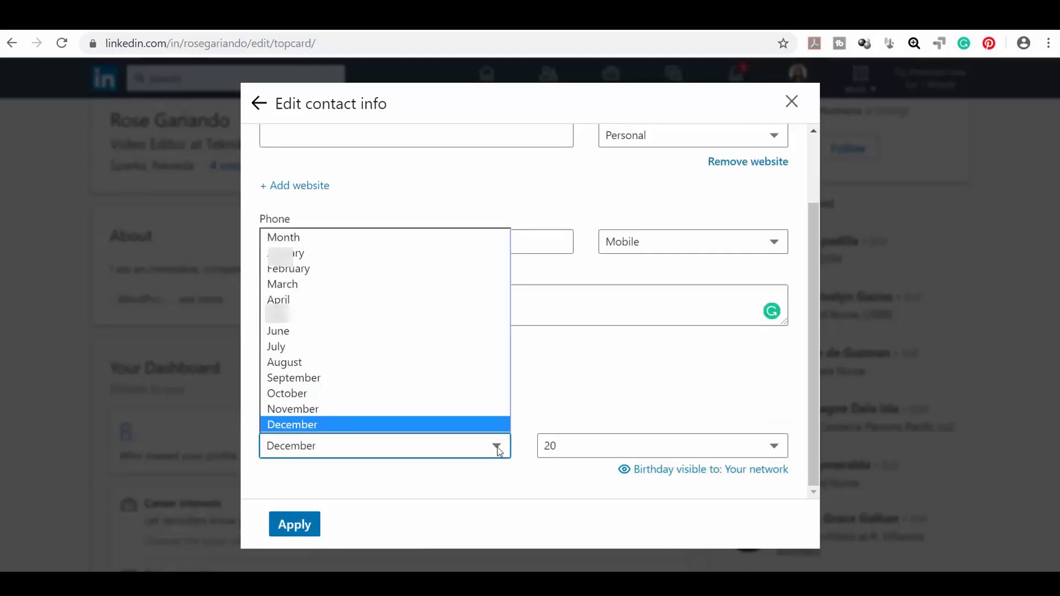
- Choose the month and day of the birthday in the contact info
{"action": "left_click", "coordinate": [490, 429]}
{"action": "left_click", "coordinate": [562, 445]}
{"action": "left_click", "coordinate": [572, 428]}
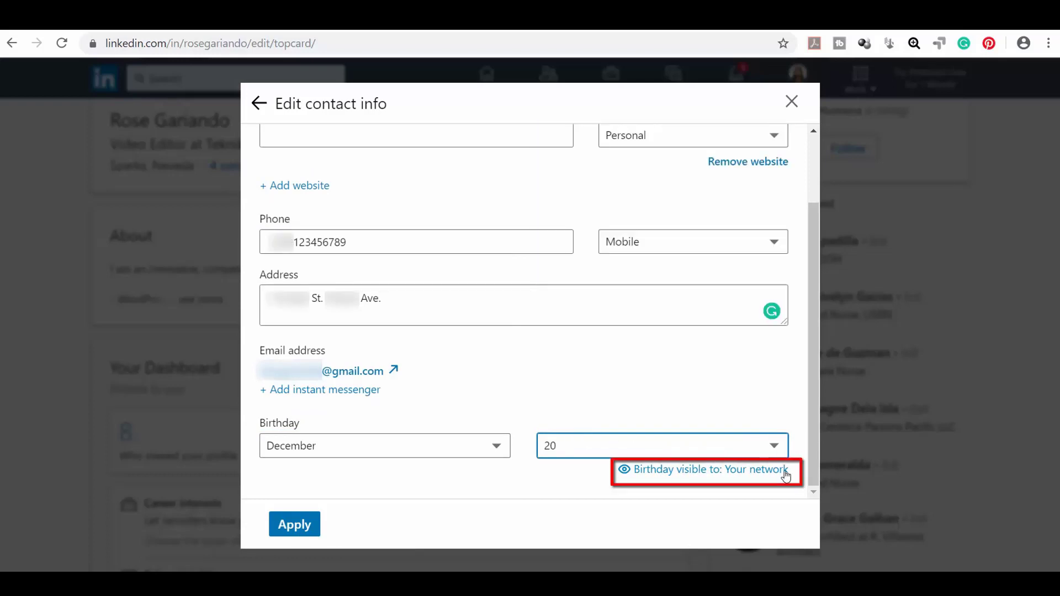
- Make the birthday visible to Only you and apply the contact info changes
{"action": "left_click", "coordinate": [786, 474]}
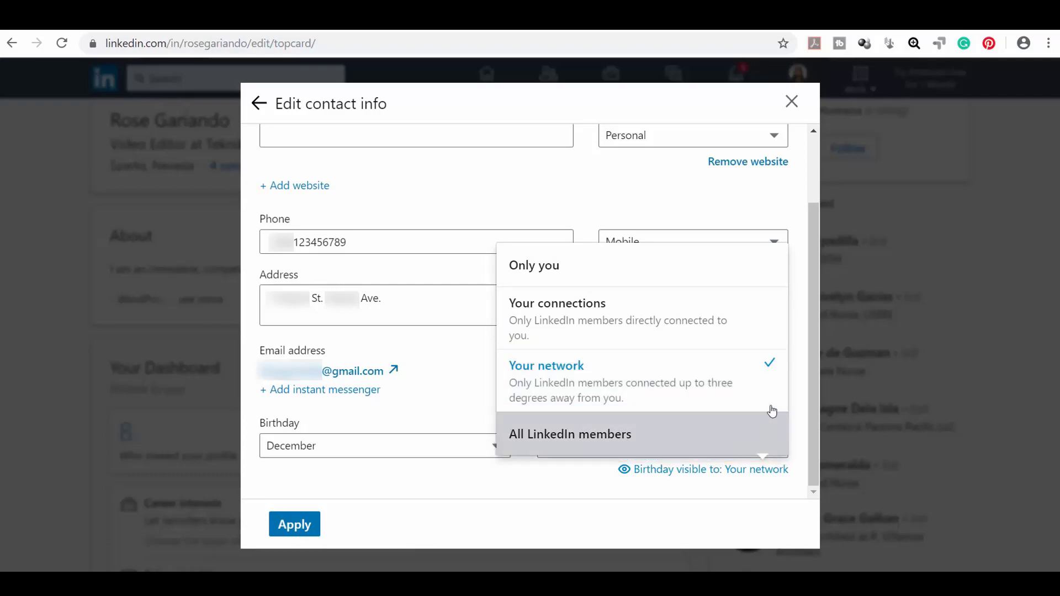
{"action": "left_click", "coordinate": [761, 276]}
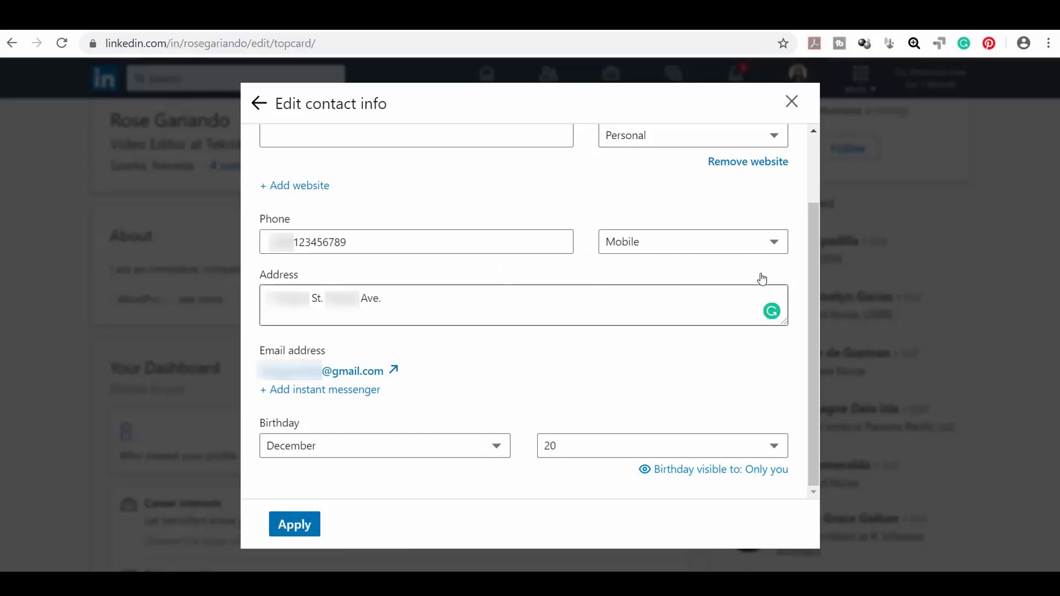
{"action": "left_click", "coordinate": [308, 529]}
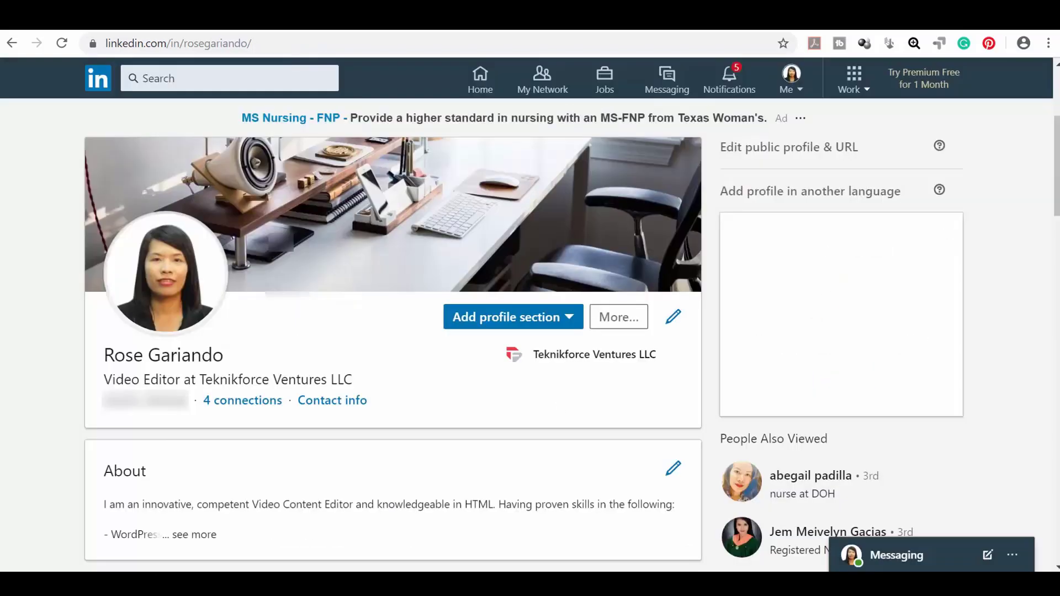